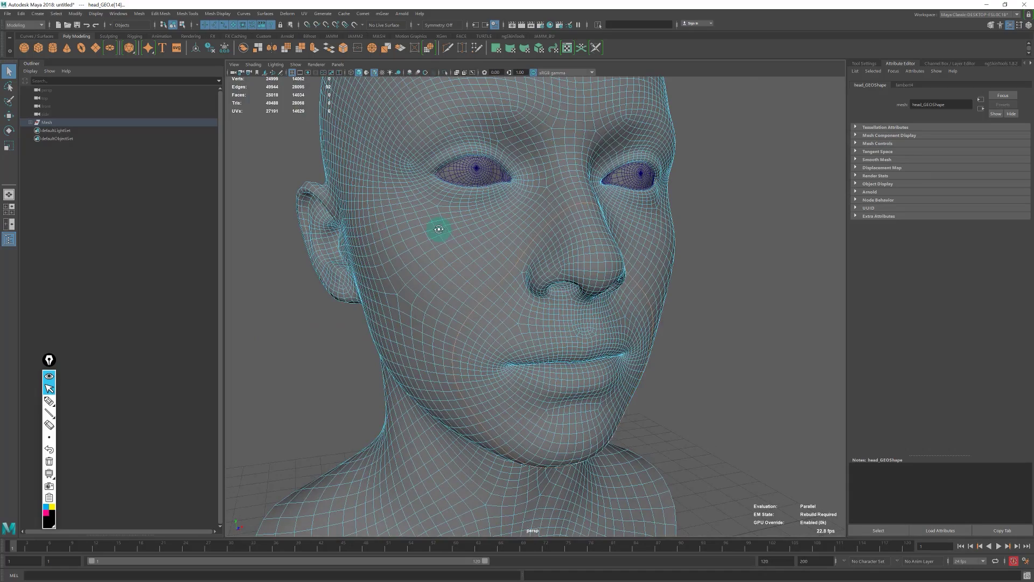
Scroll the FlippedNormals page to the base head mesh preview with its colour-coded face loops.
scroll(397, 208, "up", 3)
Rotate the neck controls to tilt the head.
scroll(458, 204, "up", 2)
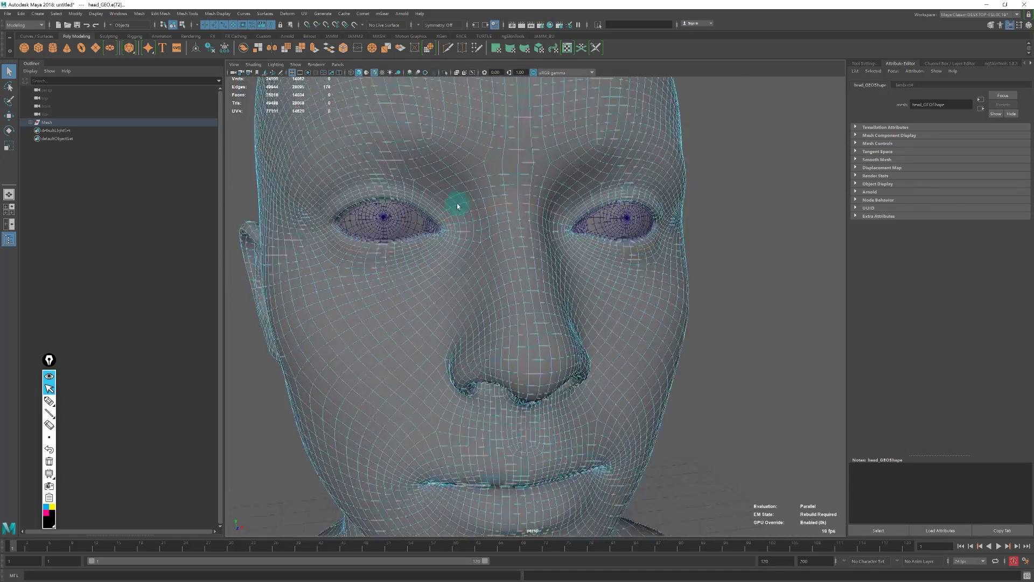
scroll(441, 218, "up", 3)
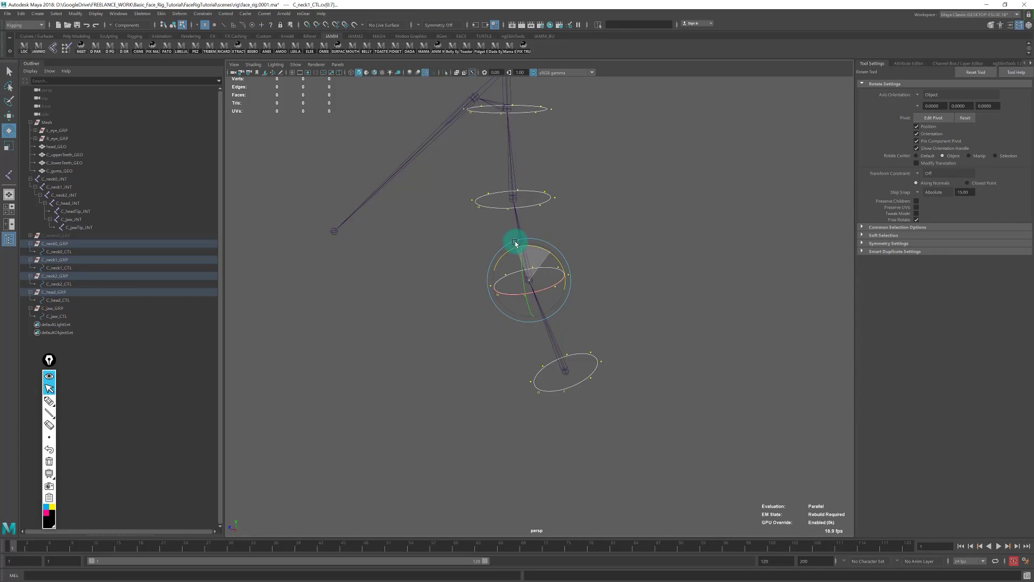
left_click_drag(513, 243, 561, 220)
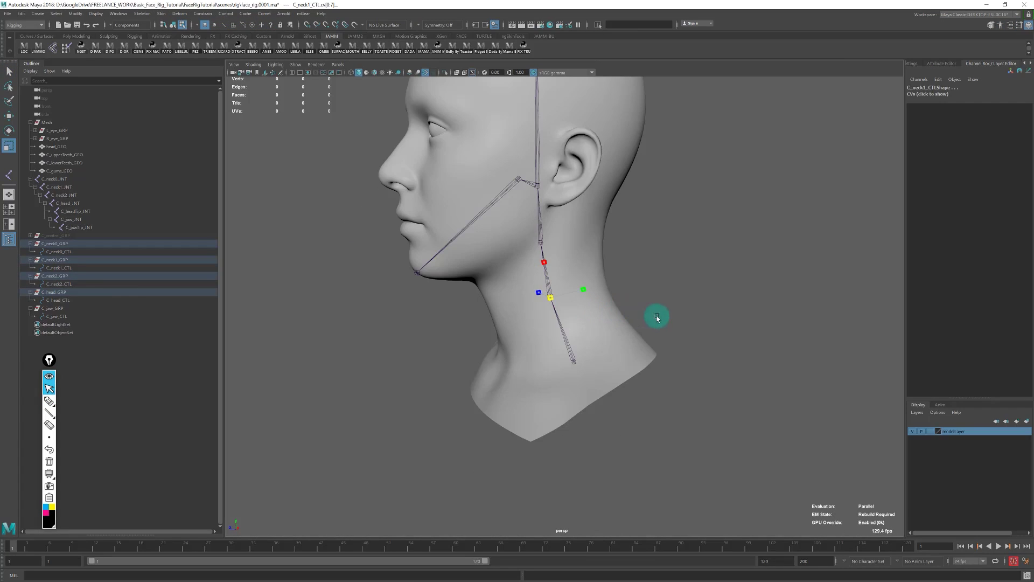
Select C_head_GRP, orbit from side to front, and select the upper-lip joint.
left_click(532, 188)
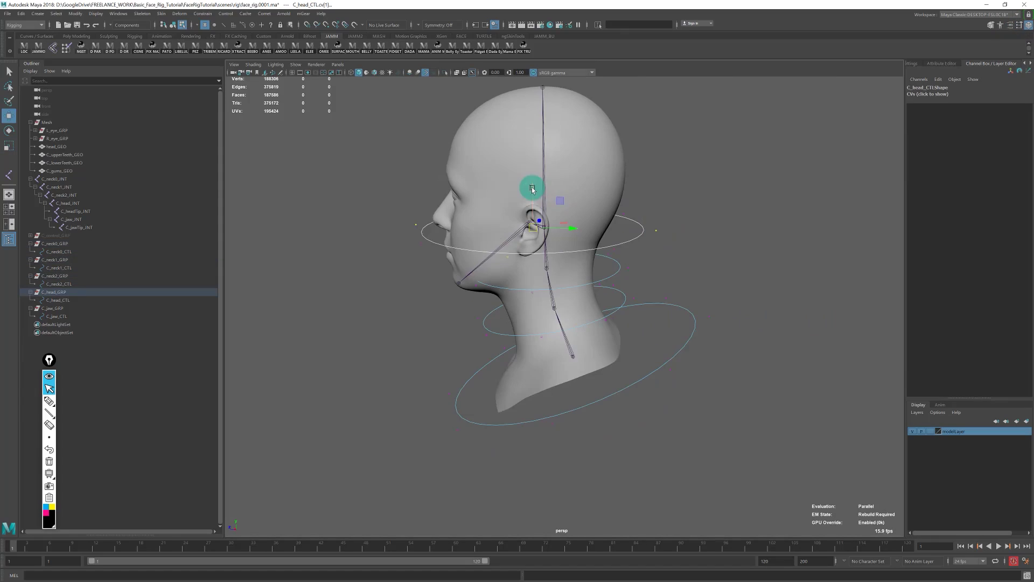
left_click_drag(520, 136, 614, 143, "alt")
left_click(623, 267)
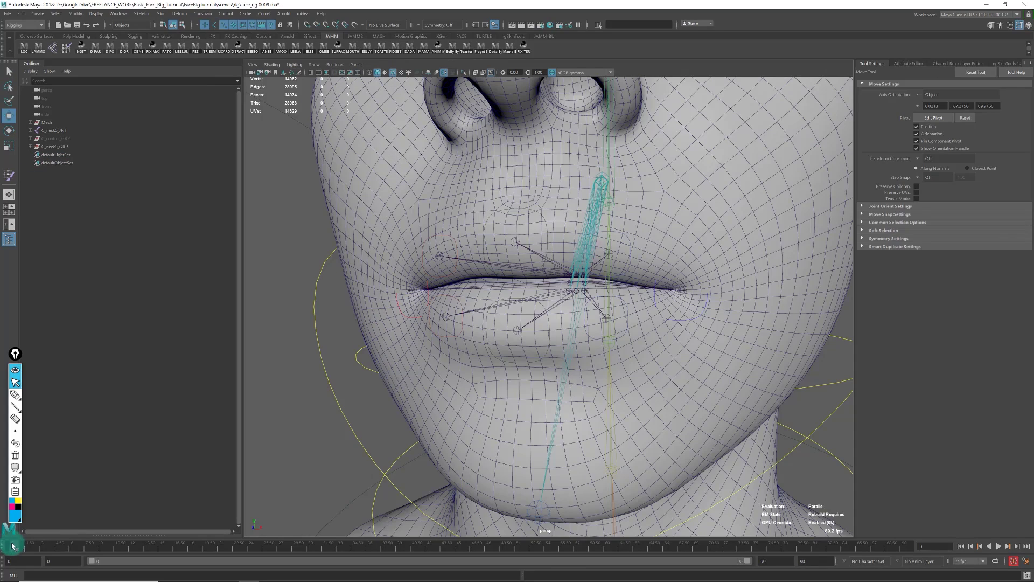
Scrub the timeline to test the lips, then select R_nostril_GRP and its parent constraint.
left_click_drag(16, 546, 132, 550)
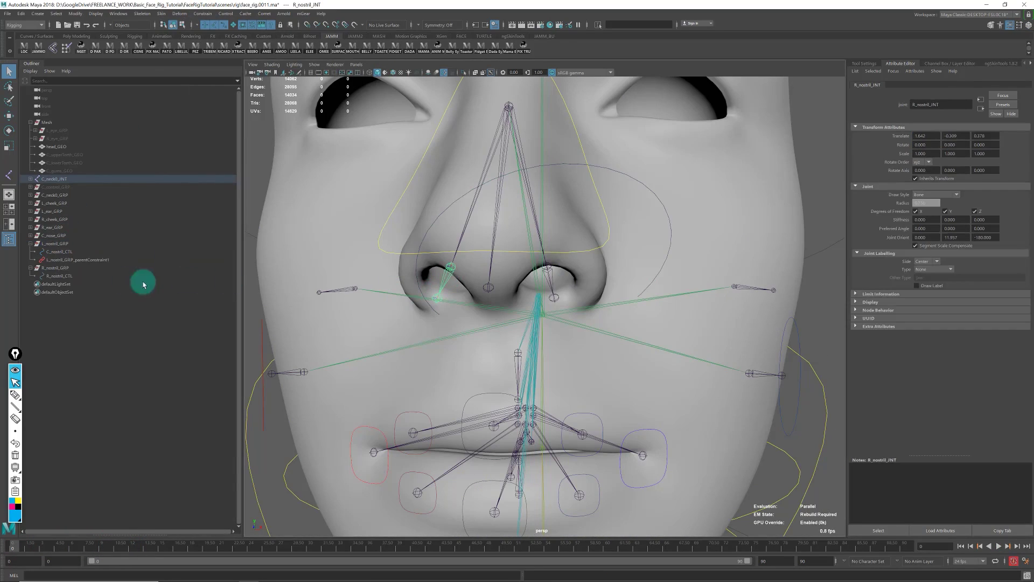
left_click(56, 267)
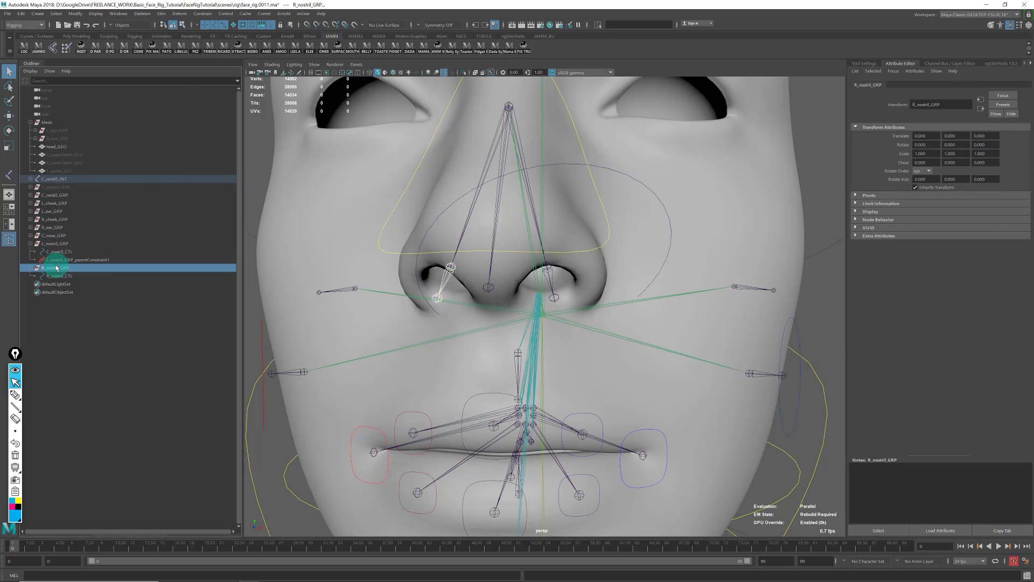
left_click(64, 284, "ctrl")
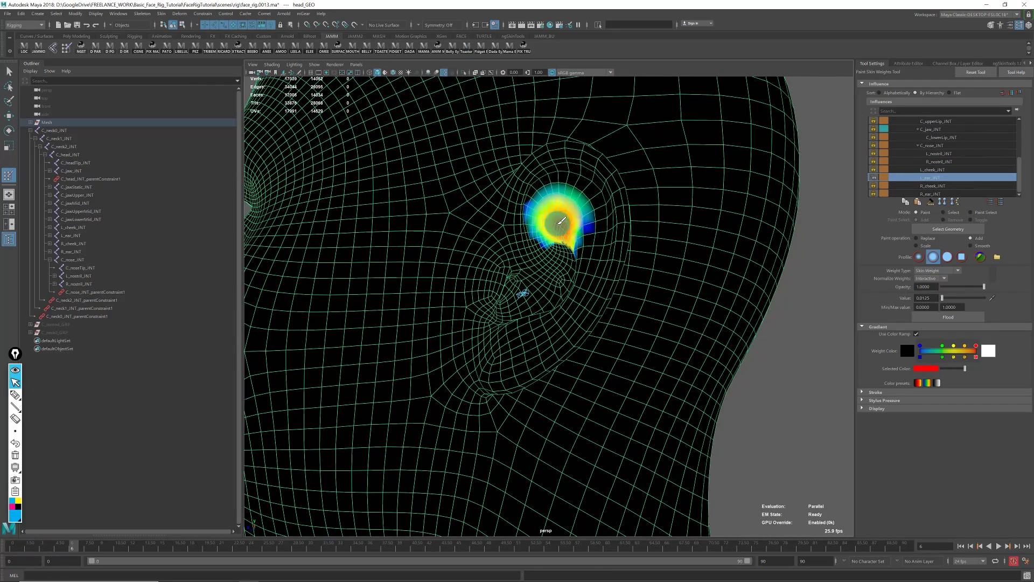
Paint skin weights around the nose, then scrub to check the jaw opening over the teeth.
mouse_move(555, 216)
left_mouse_down()
mouse_move(560, 168)
mouse_move(582, 165)
mouse_move(612, 216)
mouse_move(617, 263)
mouse_move(596, 311)
mouse_move(590, 253)
mouse_move(605, 227)
left_mouse_up()
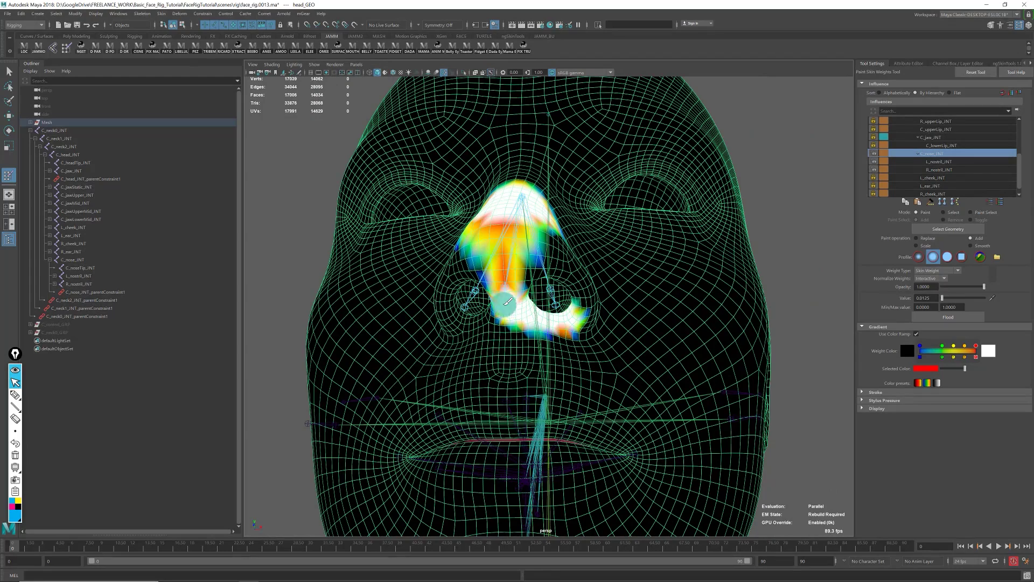
left_click_drag(537, 287, 505, 303, "alt")
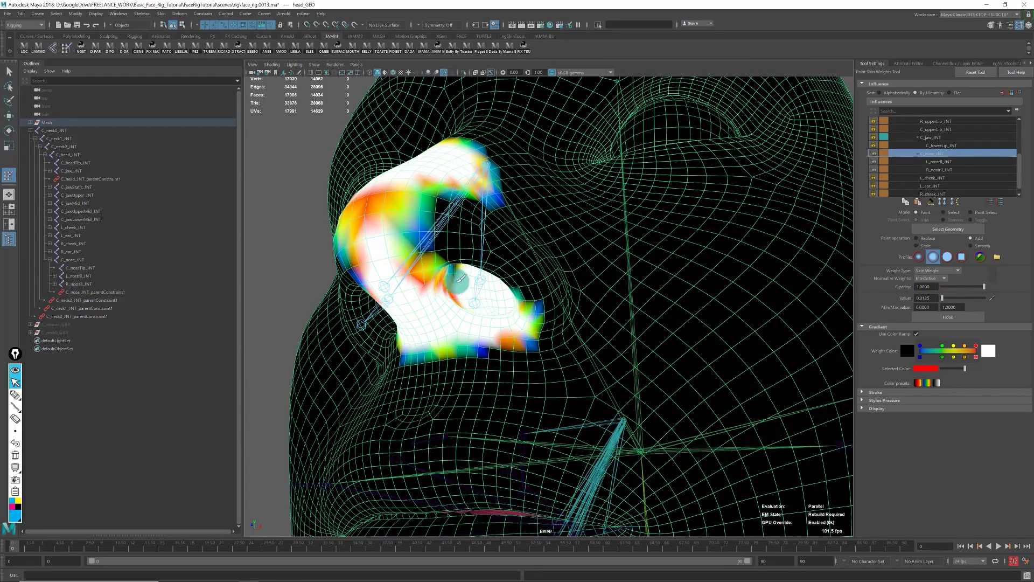
left_click_drag(459, 279, 492, 308)
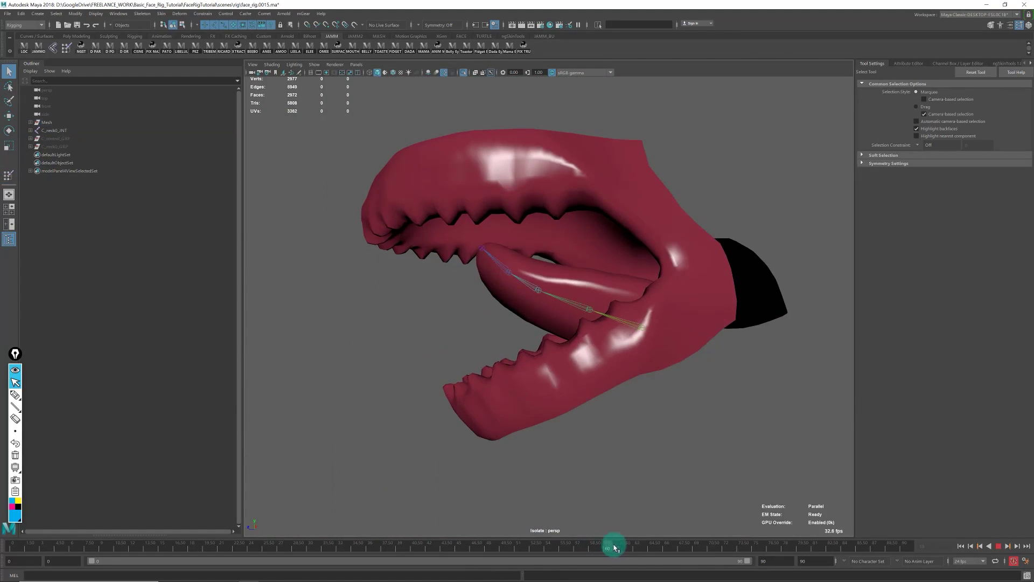
left_click_drag(615, 545, 796, 540)
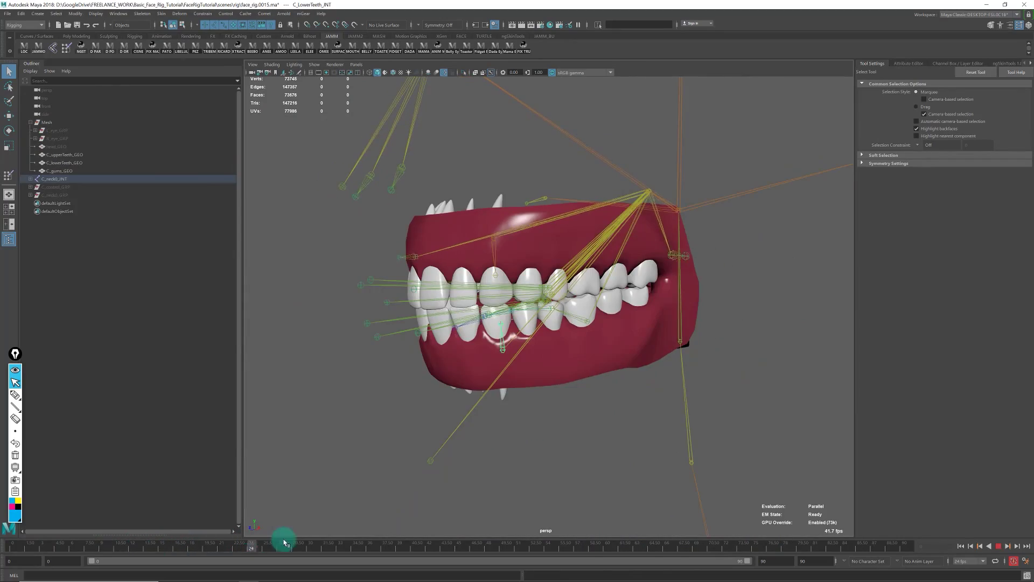
left_click_drag(285, 543, 418, 532)
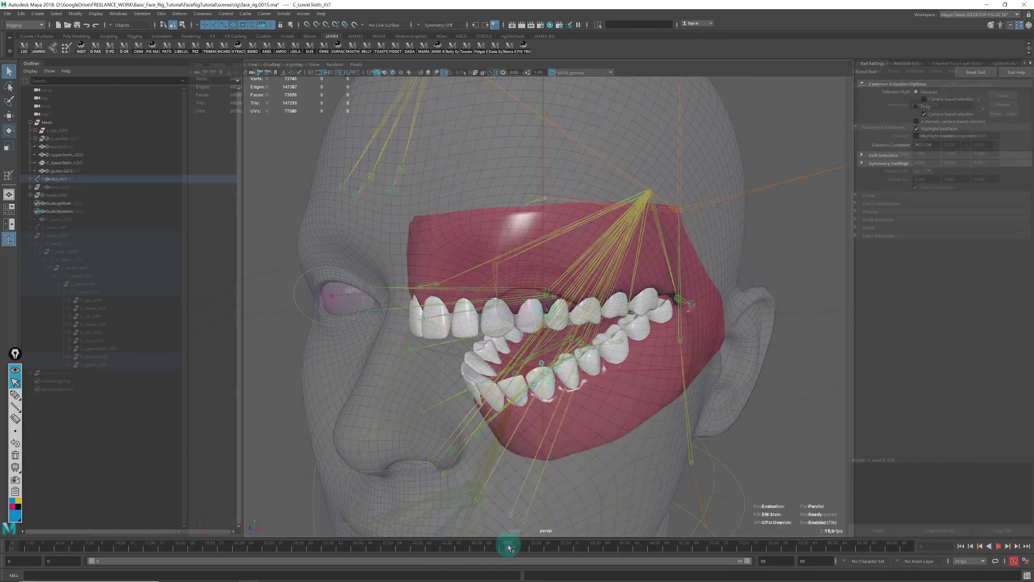
Rotate L_eyeCtl_CTL to swivel the eyes and select the middle eye look-at control.
left_click(549, 305)
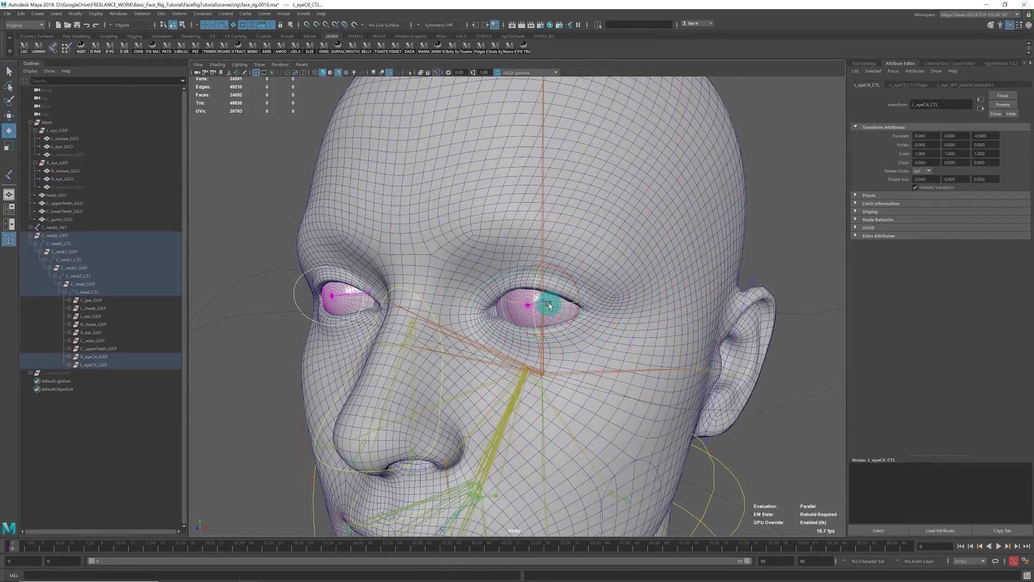
left_click_drag(549, 306, 548, 307)
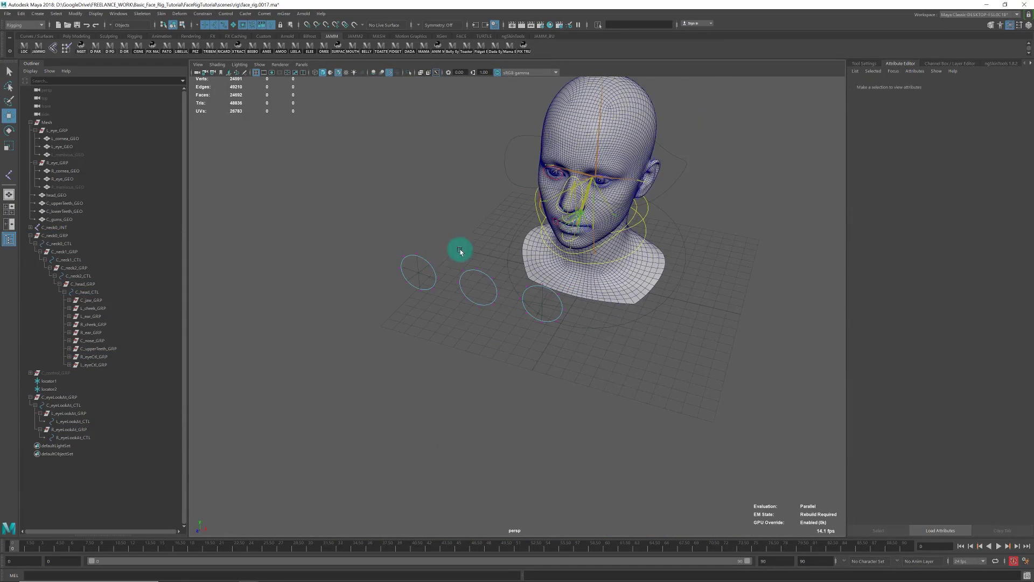
left_click(501, 306)
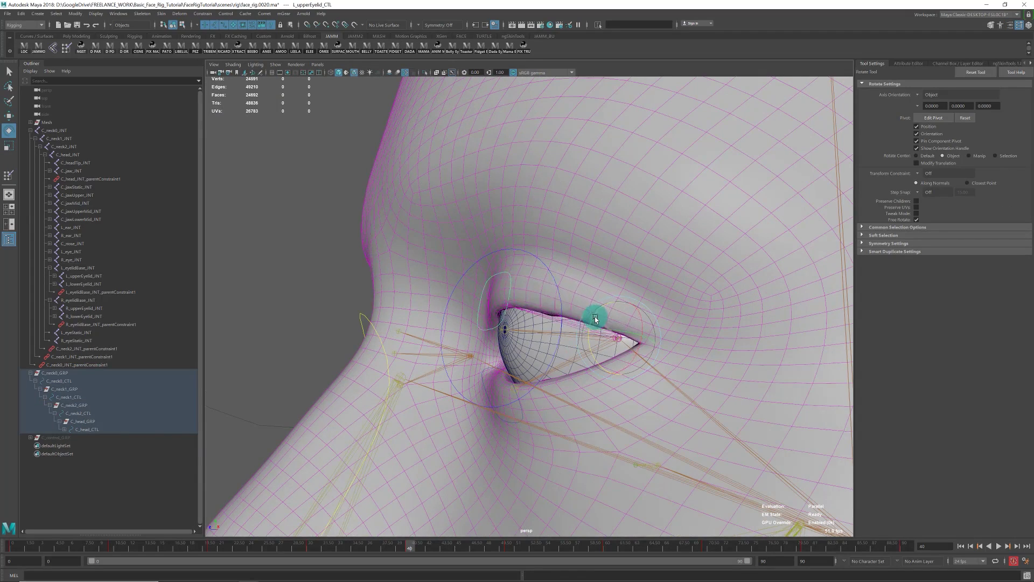
Rotate the upper eyelid control down over the eyeball and scrub to check the lid motion.
left_click_drag(595, 319, 593, 335)
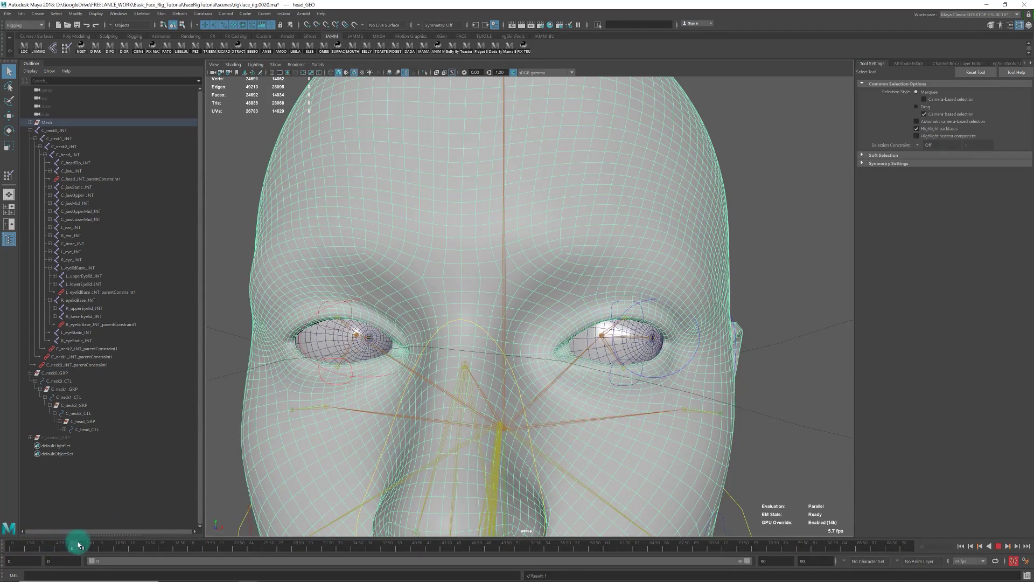
left_click_drag(81, 545, 522, 548)
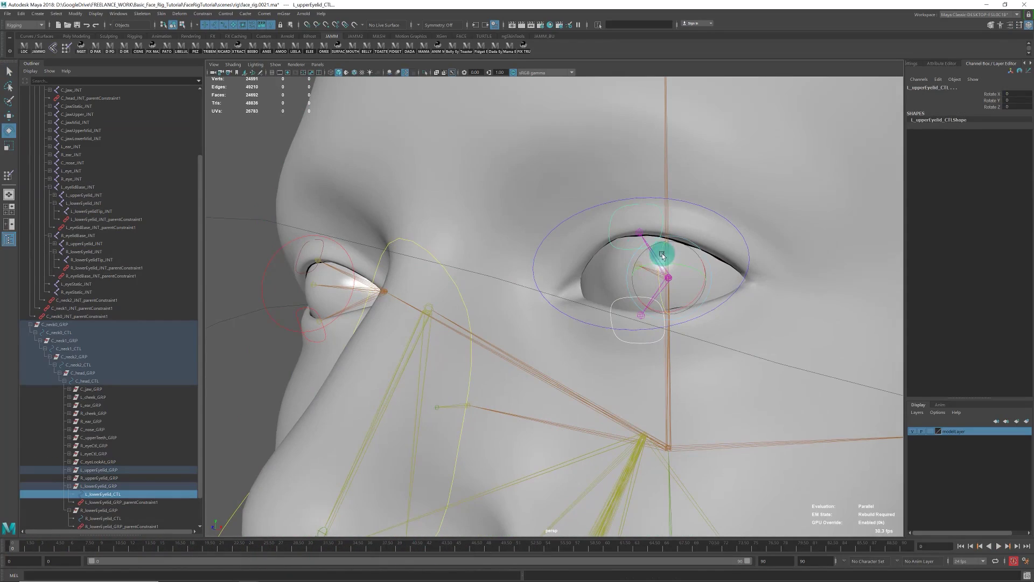
mouse_move(665, 246)
left_mouse_down()
mouse_move(663, 264)
mouse_move(663, 243)
left_mouse_up()
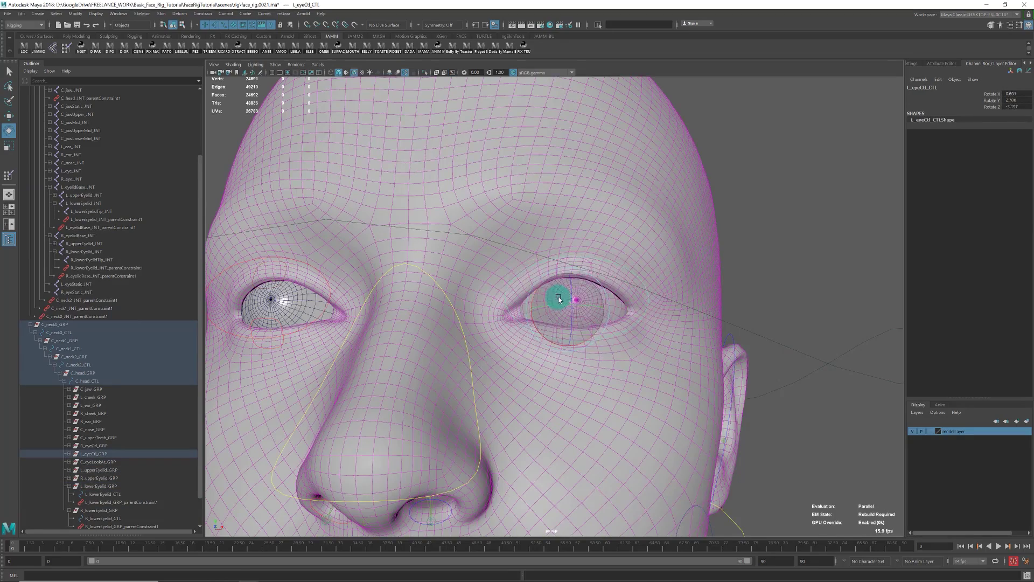
Rotate the eye control and scrub the time slider to preview brow and eyelid animation.
mouse_move(559, 299)
left_mouse_down()
mouse_move(545, 296)
mouse_move(561, 301)
left_mouse_up()
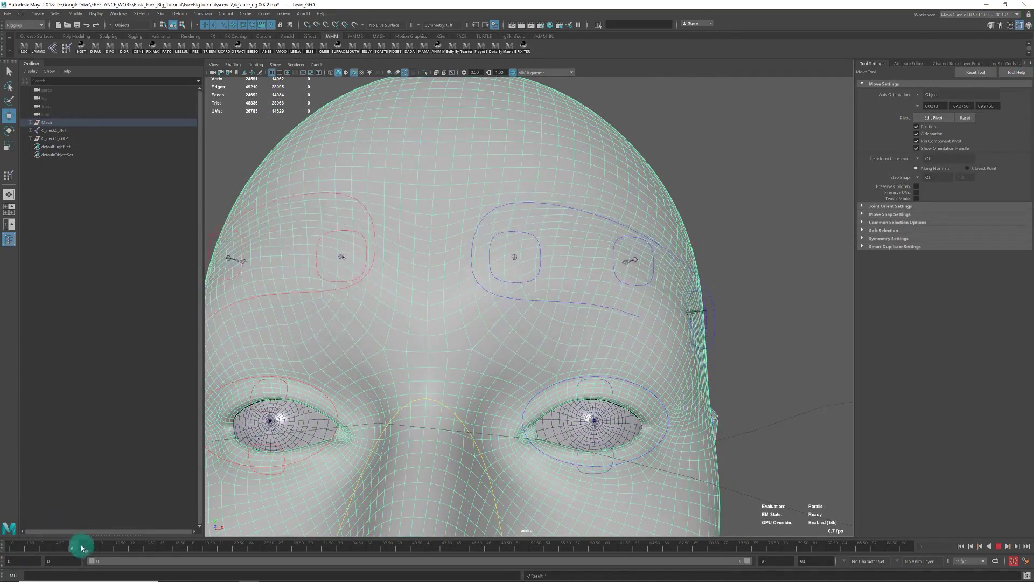
left_click_drag(80, 547, 324, 548)
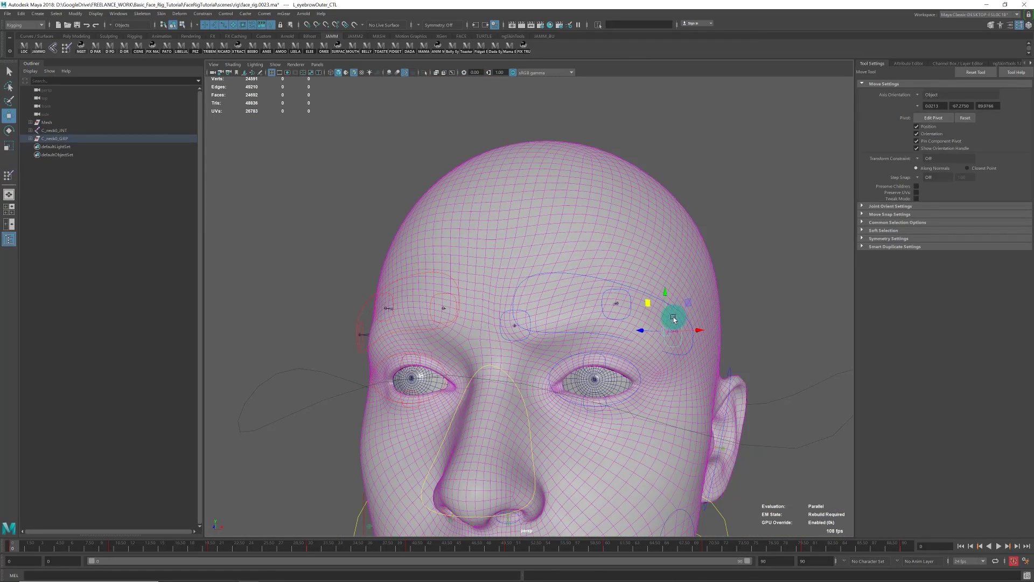
scroll(619, 275, "down", 3)
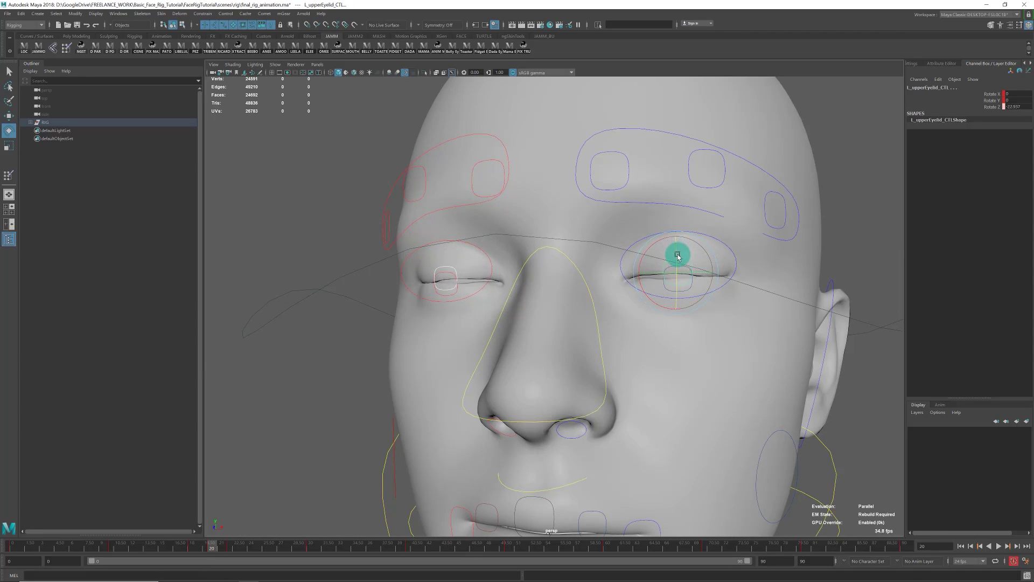
Raise R_cornerLip_CTL into a smile and rotate C_jaw_CTL to open the mouth wider.
left_click_drag(115, 542, 211, 530)
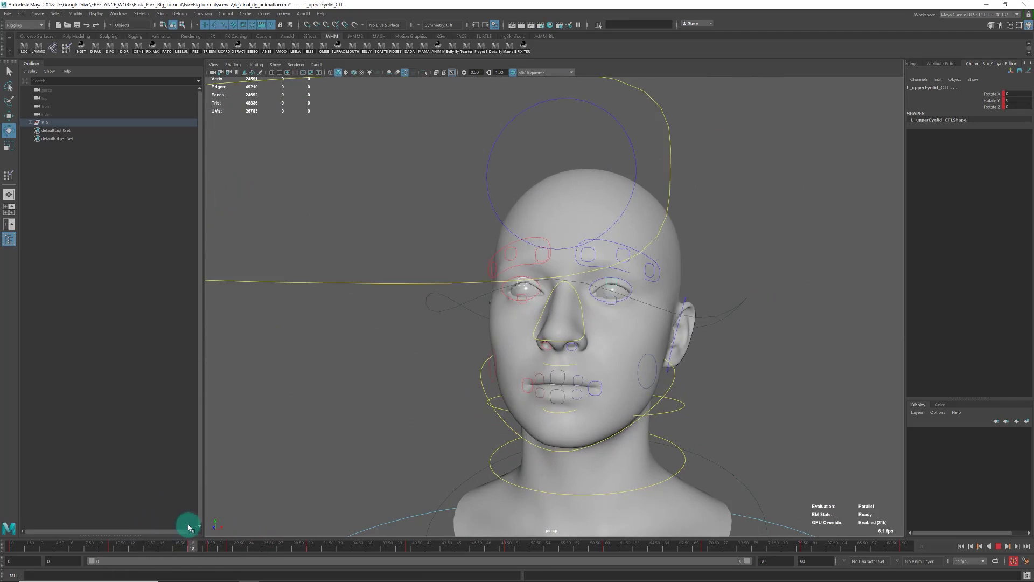
left_click(428, 369)
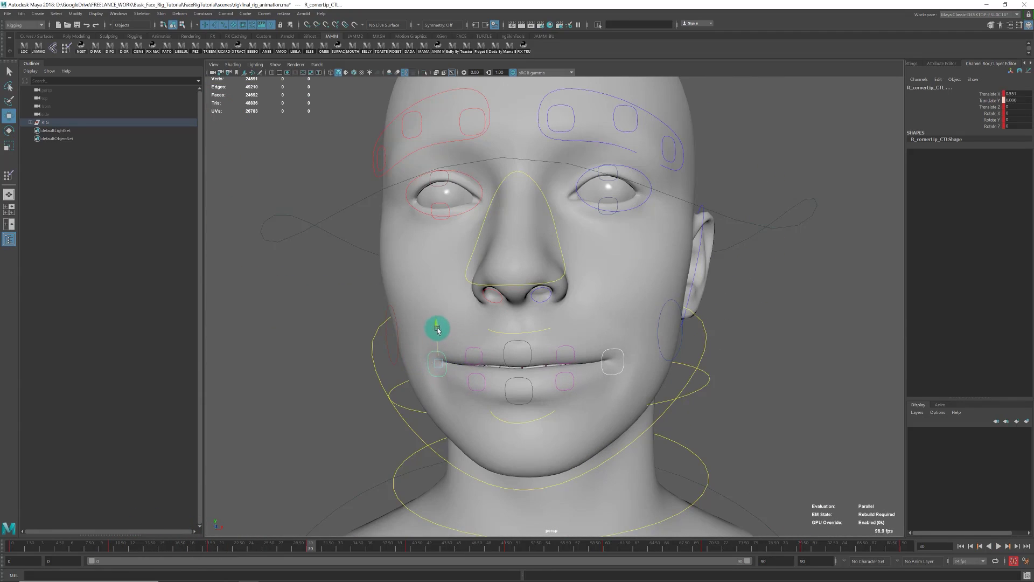
left_click_drag(438, 330, 440, 313)
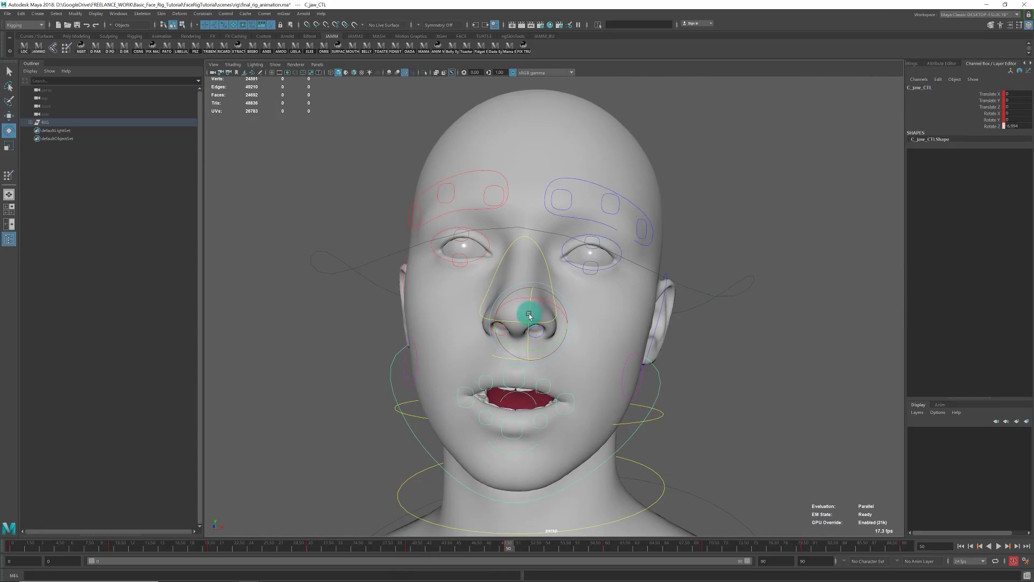
left_click_drag(529, 316, 565, 403)
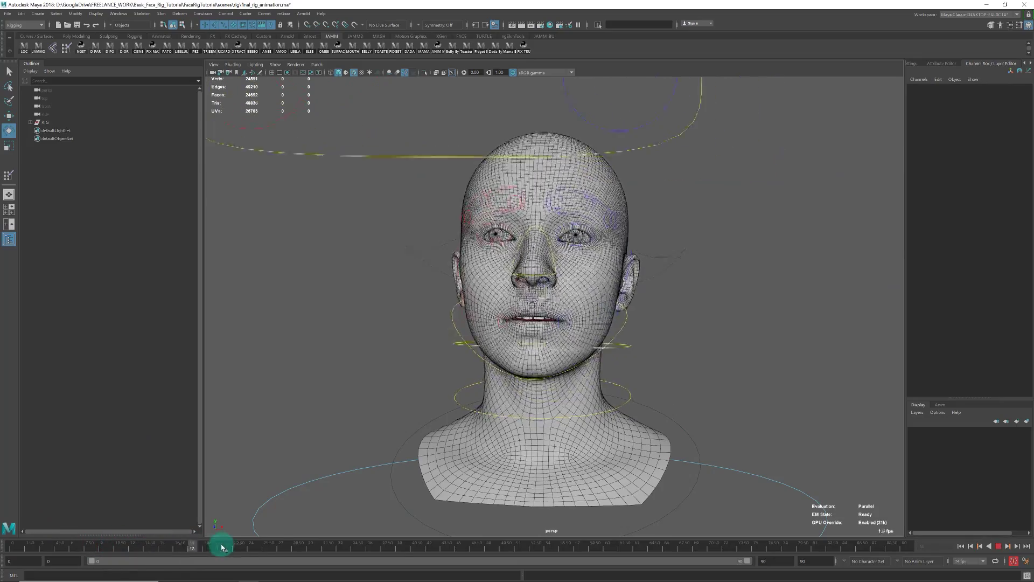
Play through the facial animation, then turn off Model Vis and Control Vis on C_main_CTL.
left_click_drag(221, 548, 827, 542)
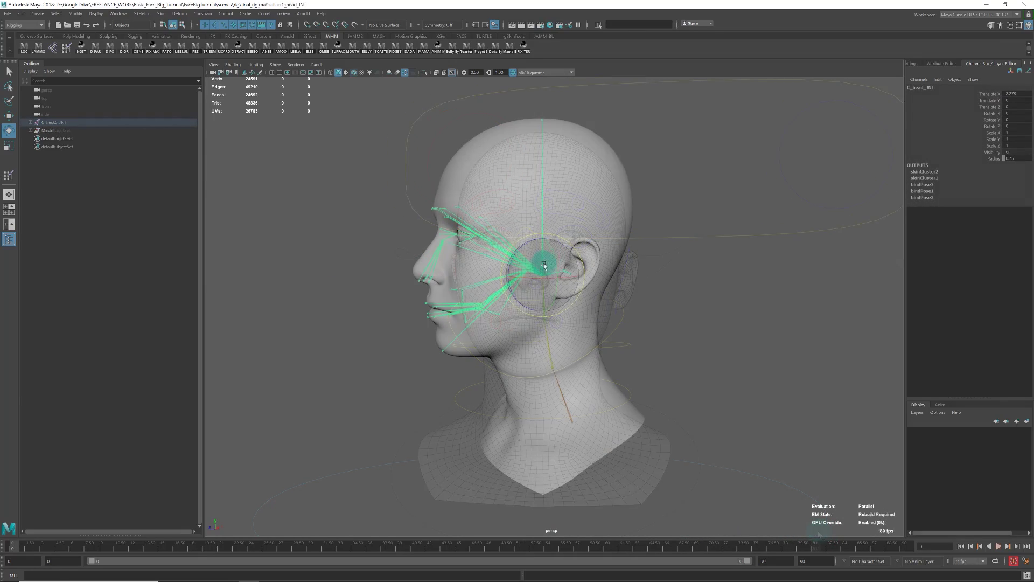
mouse_move(535, 270)
left_mouse_down()
mouse_move(539, 258)
mouse_move(533, 270)
left_mouse_up()
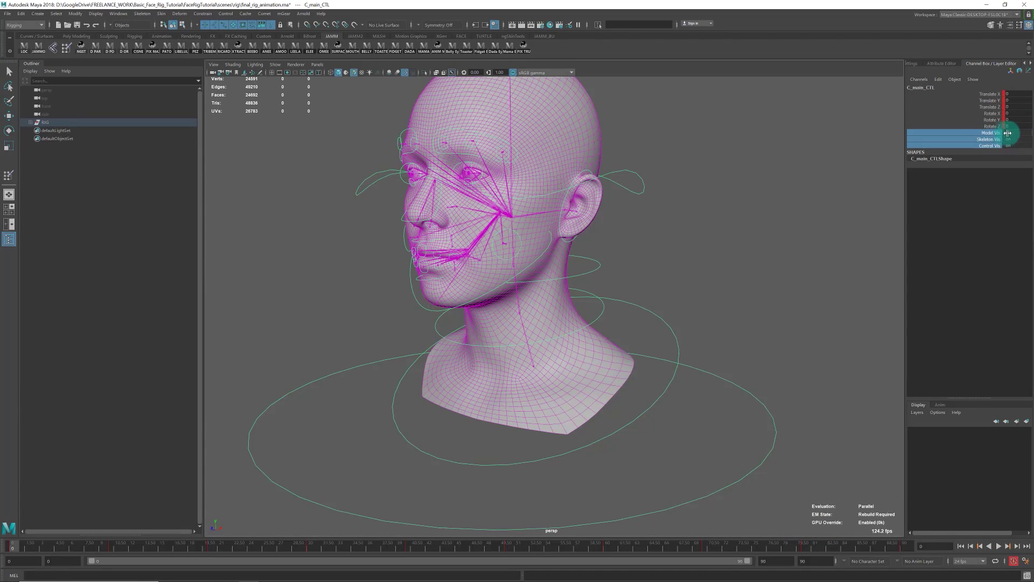
left_click_drag(1014, 134, 1009, 143)
left_click(589, 199)
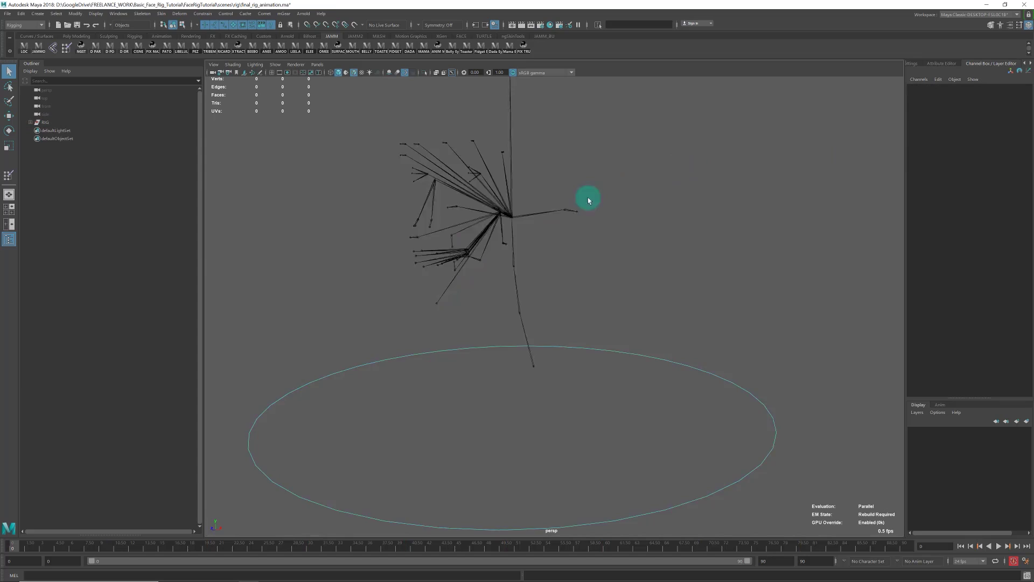
Play the animationTest clip from the start, zooming and orbiting the Unity preview around the head.
left_click(13, 548)
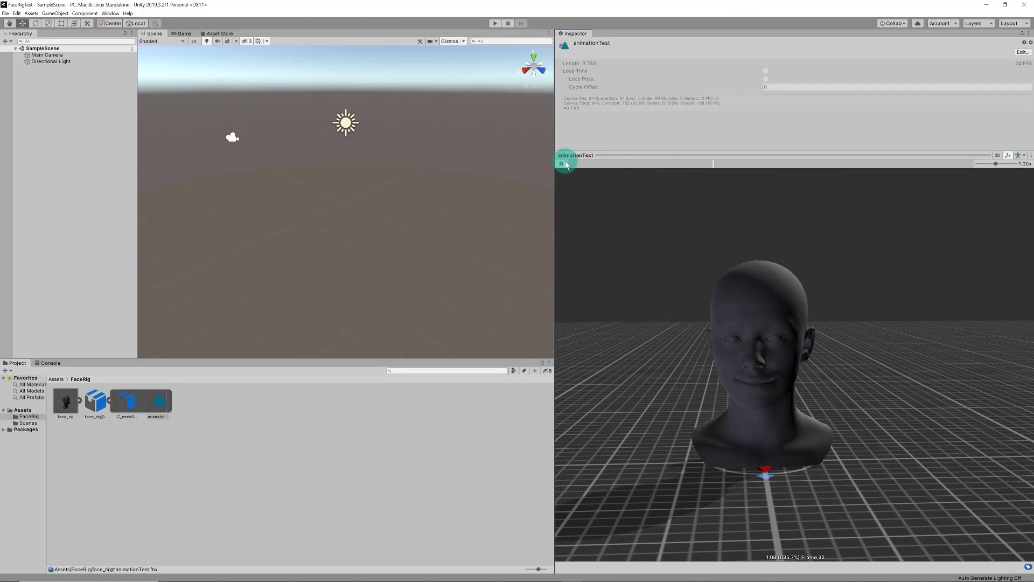
scroll(776, 341, "up", 5)
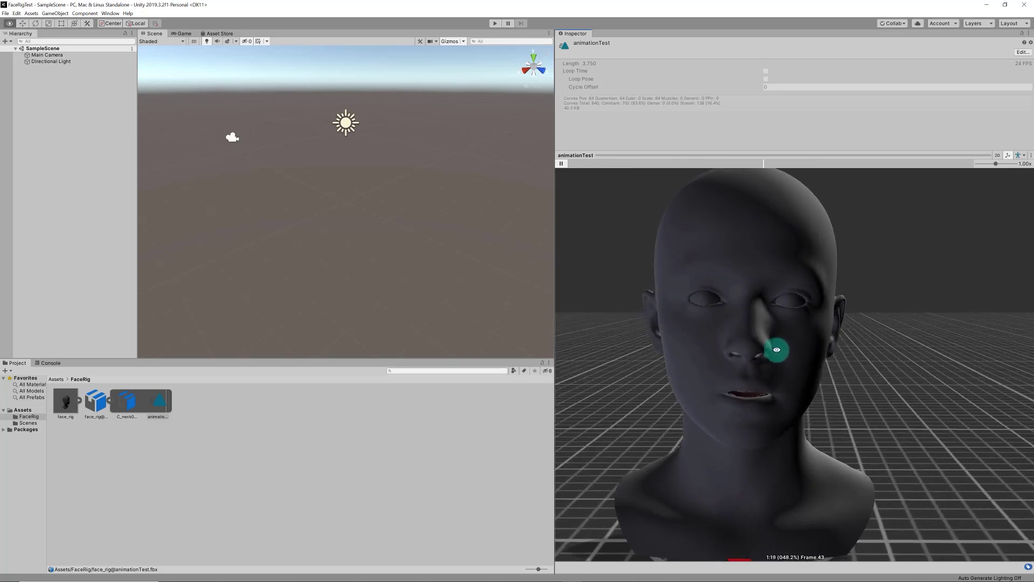
scroll(770, 356, "down", 4)
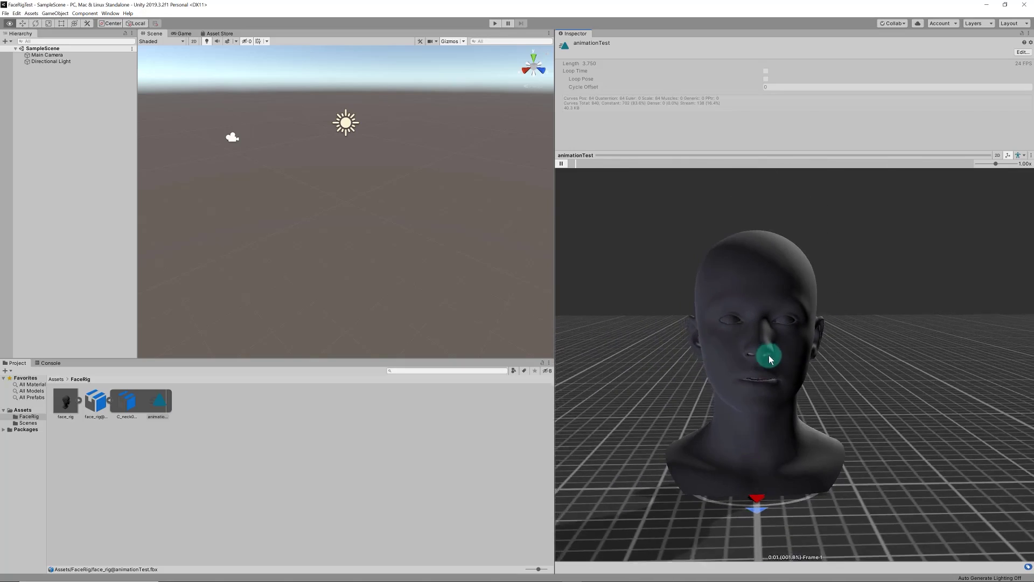
left_click_drag(764, 358, 799, 346, "alt")
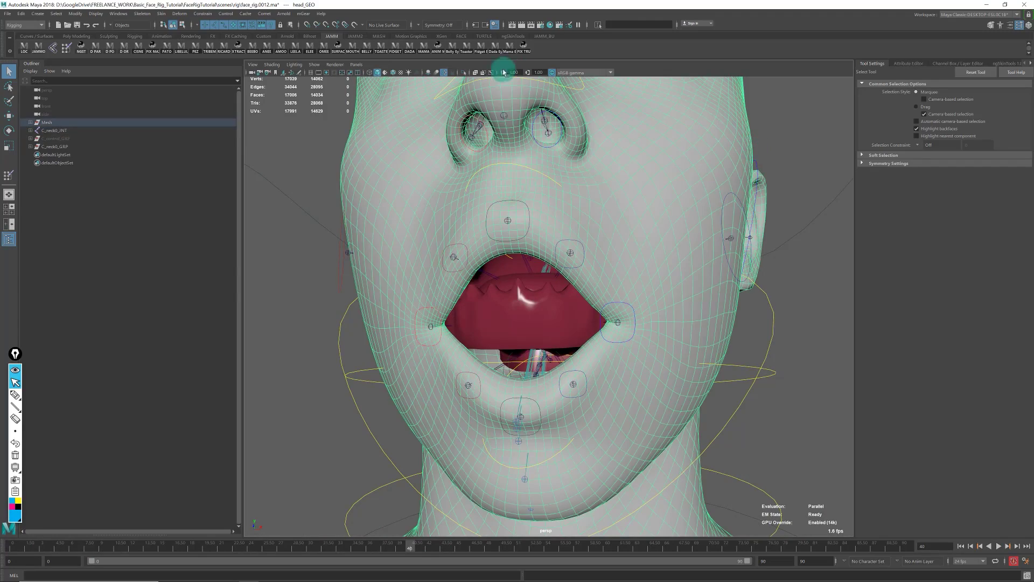
Isolate the head and paint extra C_upperLip_INT weight along the upper-lip edge.
left_click(505, 67)
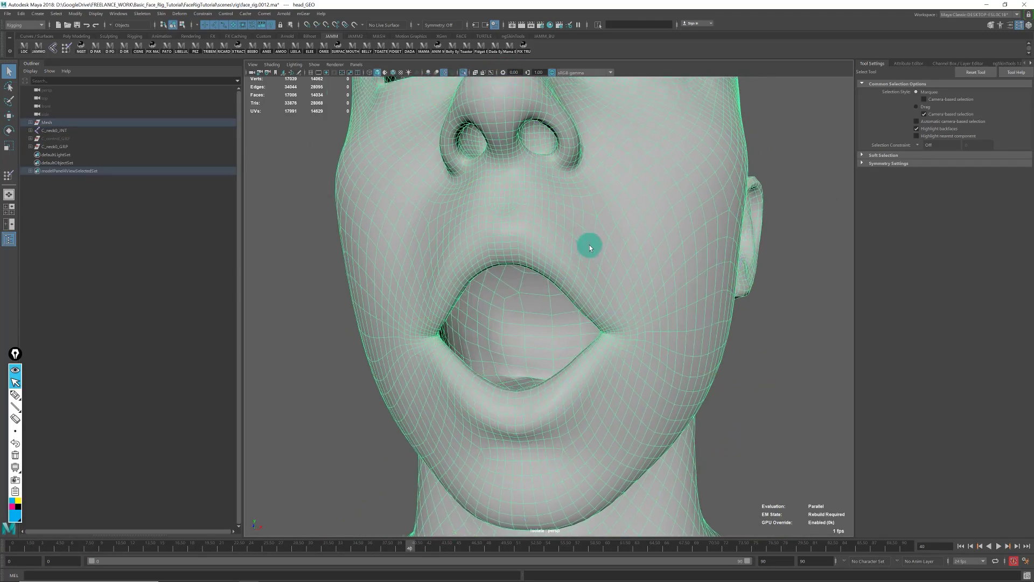
scroll(586, 240, "up", 4)
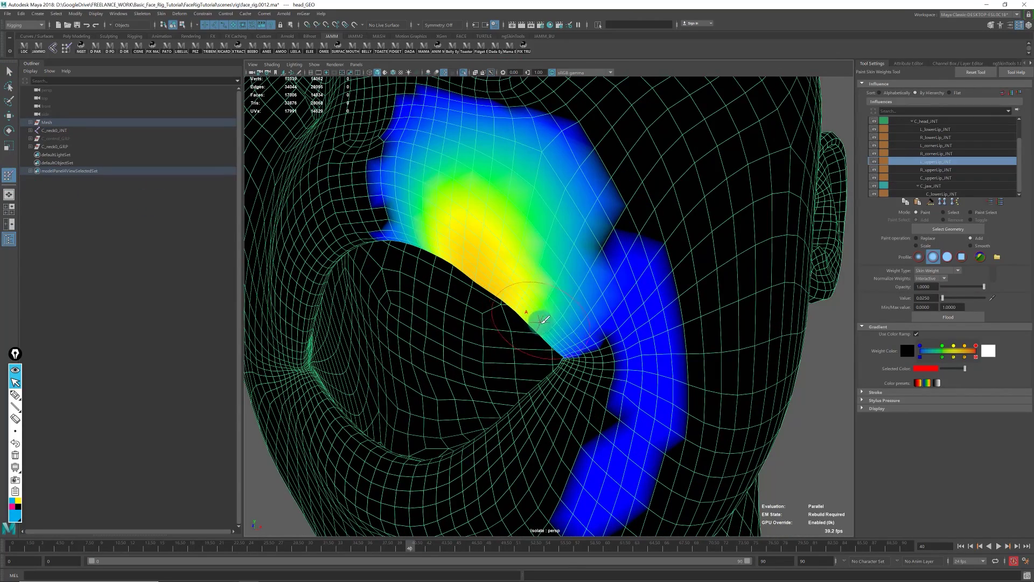
left_click_drag(541, 314, 481, 265)
left_click(933, 178)
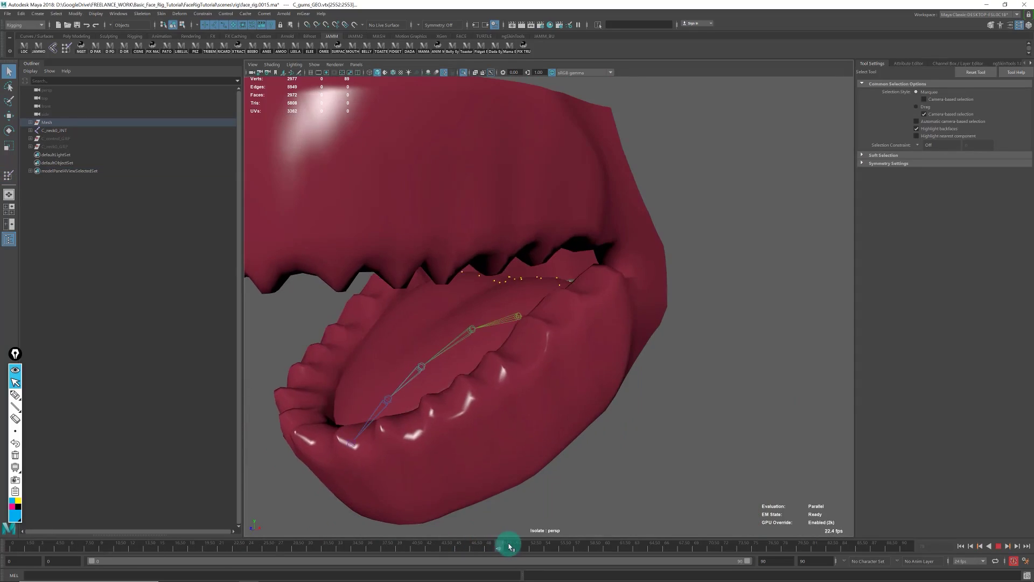
left_click_drag(566, 545, 620, 546)
Select C_gums_GEO and paint skin weights across its lower centre, spreading right and left.
scroll(468, 429, "up", 10)
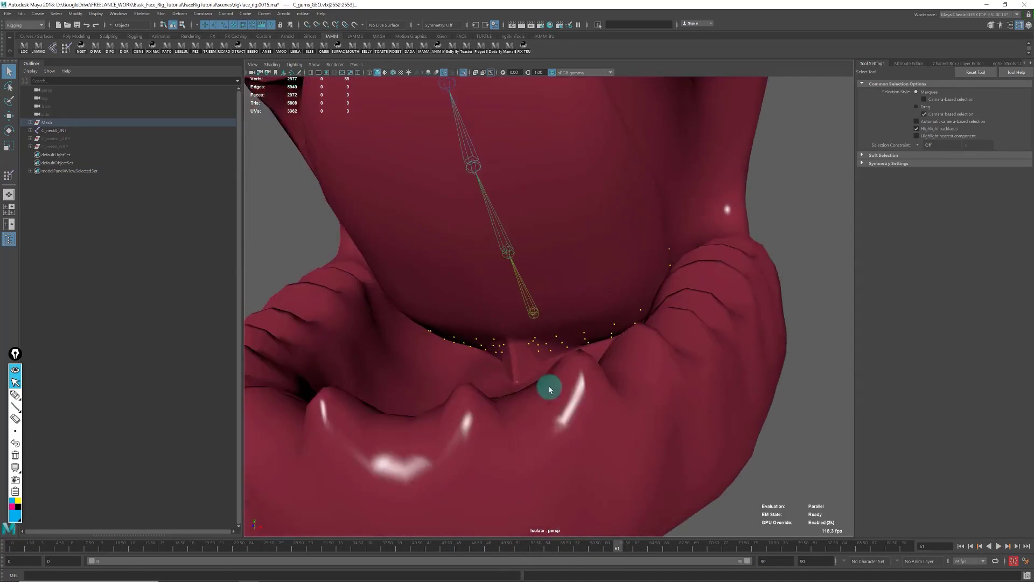
left_click(490, 397)
scroll(523, 390, "up", 3)
left_click_drag(523, 390, 439, 339, "alt")
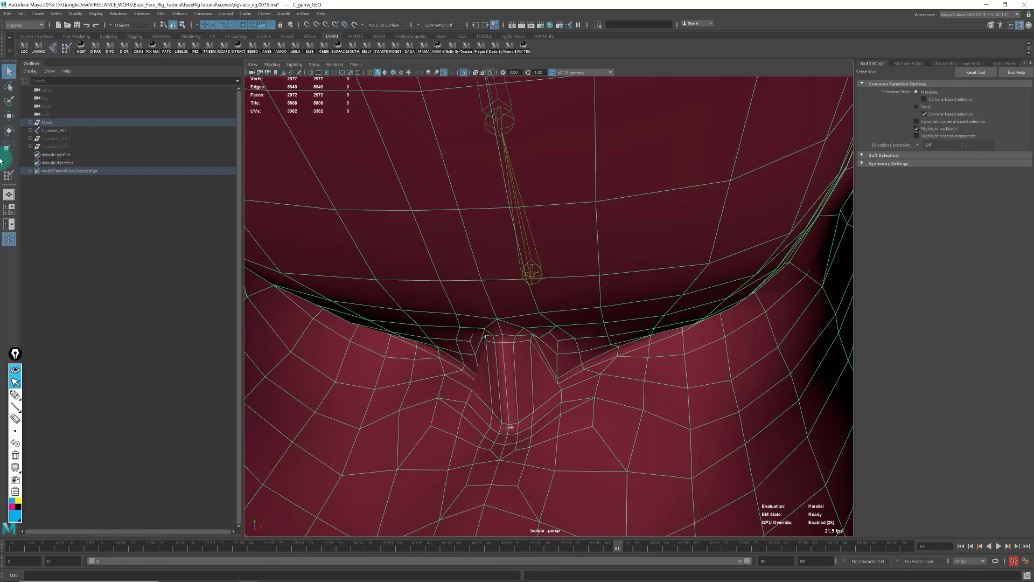
left_click(7, 177)
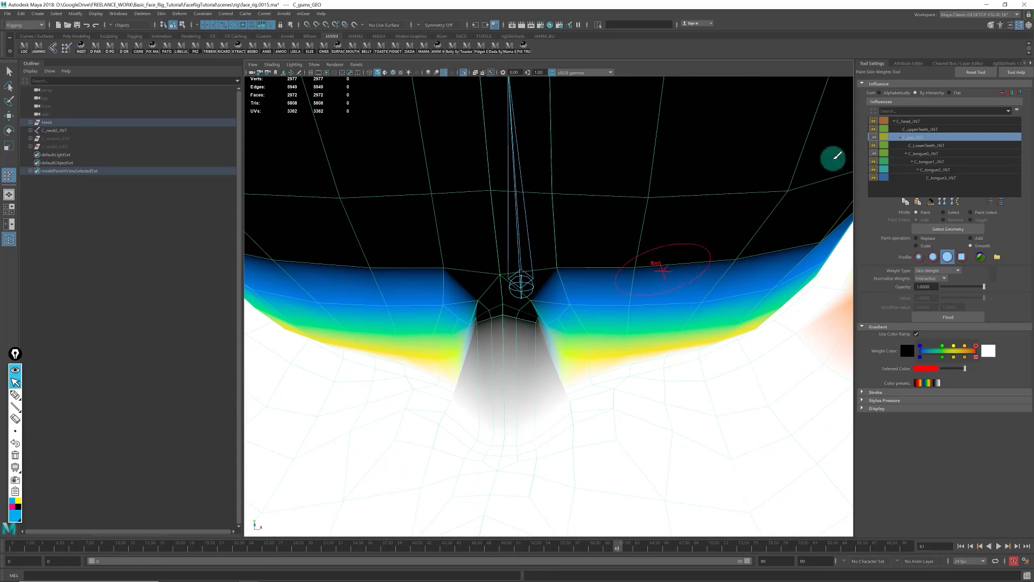
left_click_drag(489, 351, 522, 340)
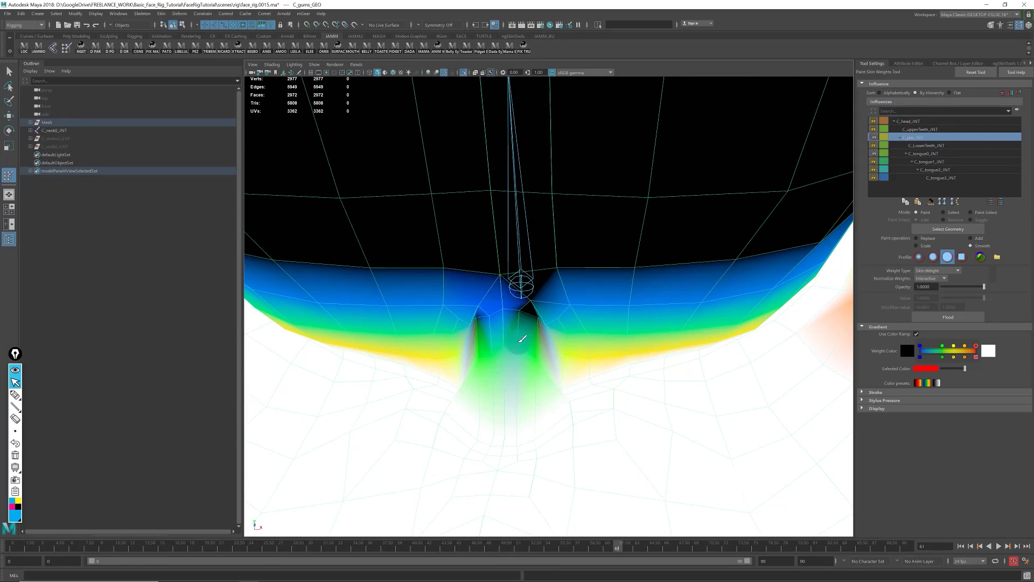
mouse_move(548, 380)
left_mouse_down()
mouse_move(553, 328)
mouse_move(584, 341)
left_mouse_up()
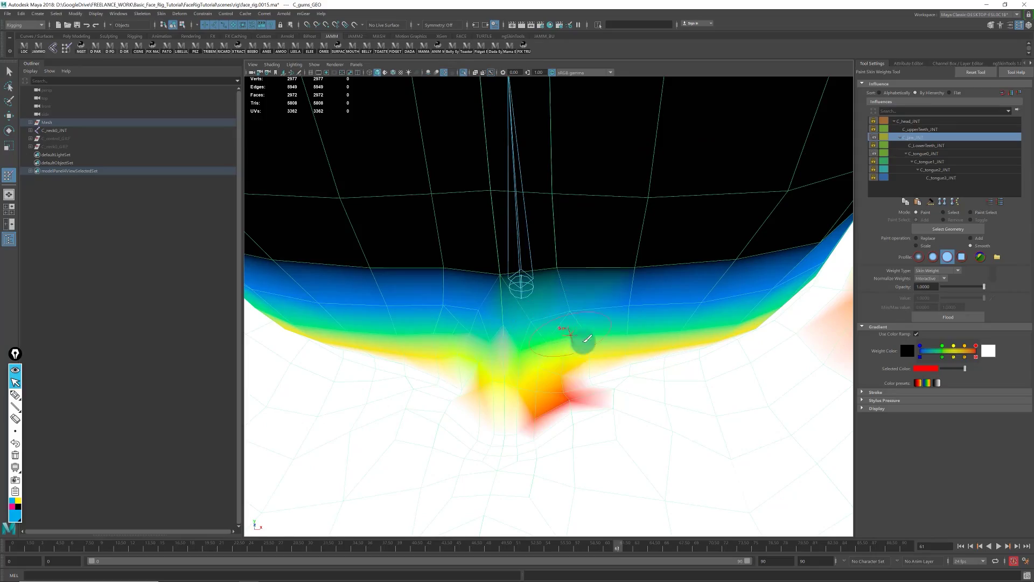
left_click_drag(557, 397, 496, 386)
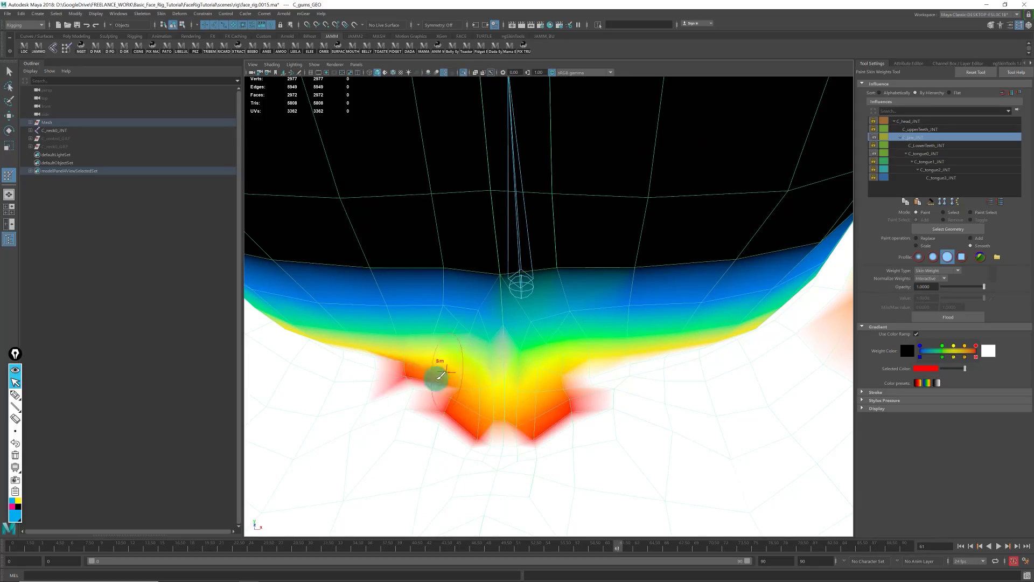